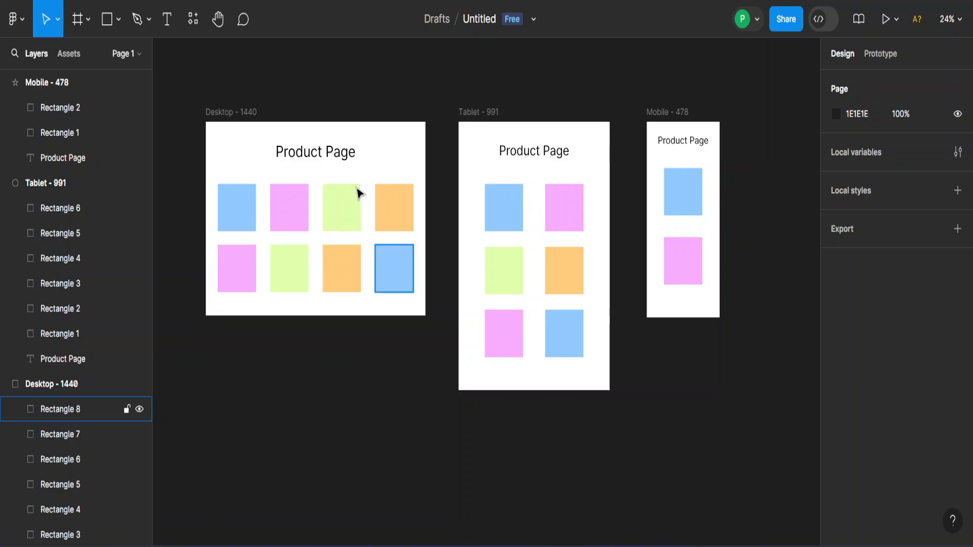
left_click_drag(536, 178, 510, 171)
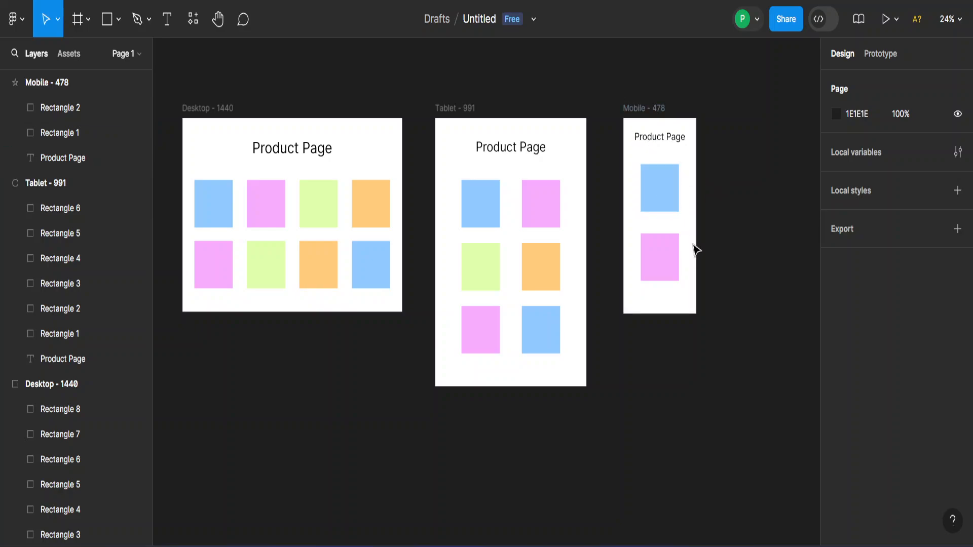
left_click_drag(741, 224, 597, 228)
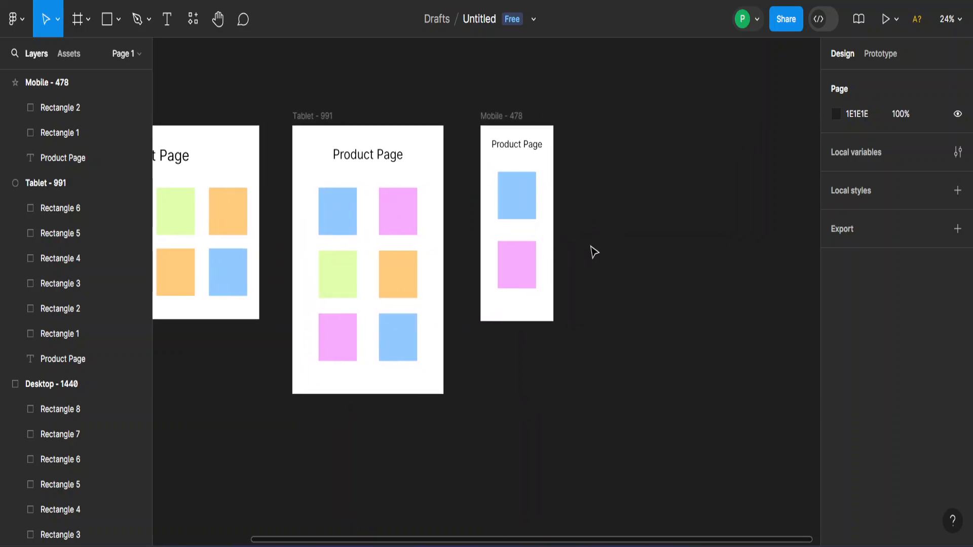
scroll(595, 252, "down", 3)
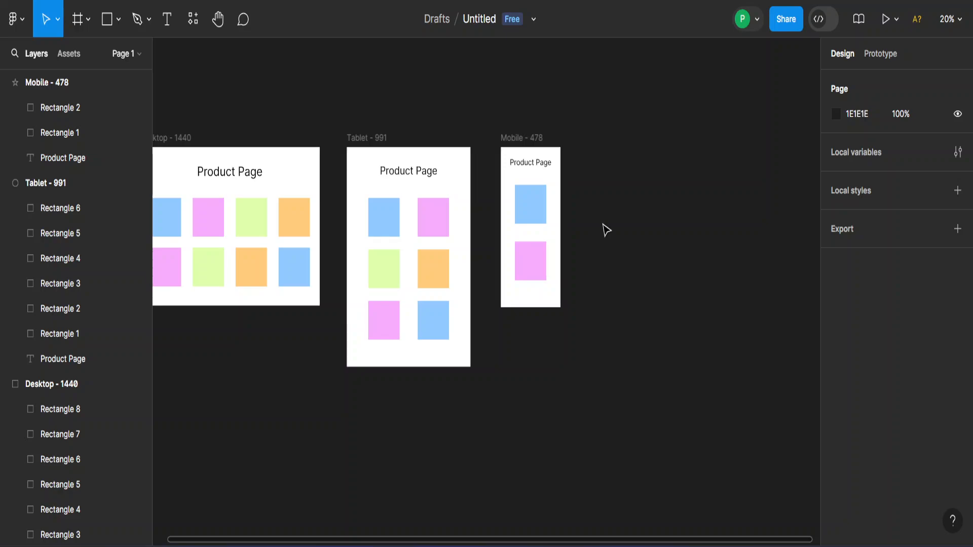
left_click_drag(587, 117, 614, 122)
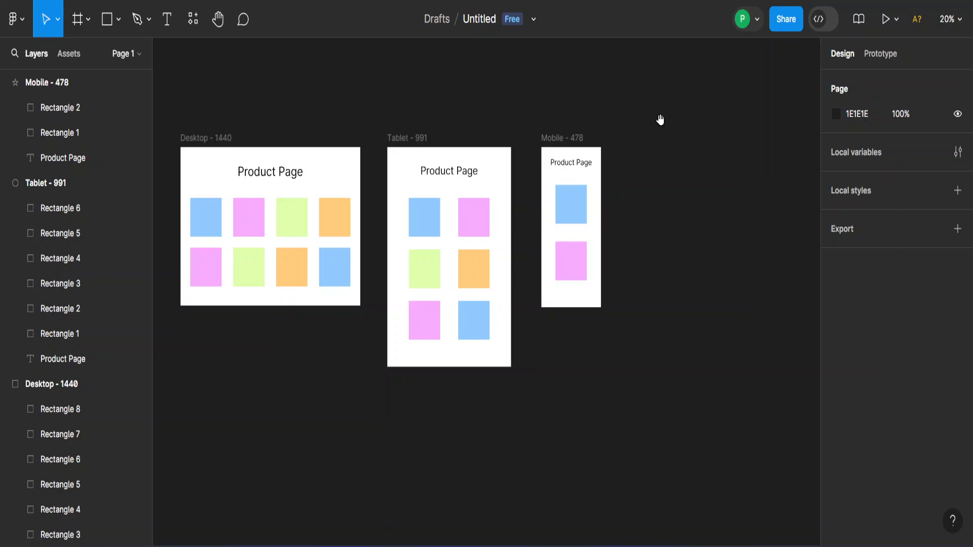
left_click_drag(660, 119, 650, 119)
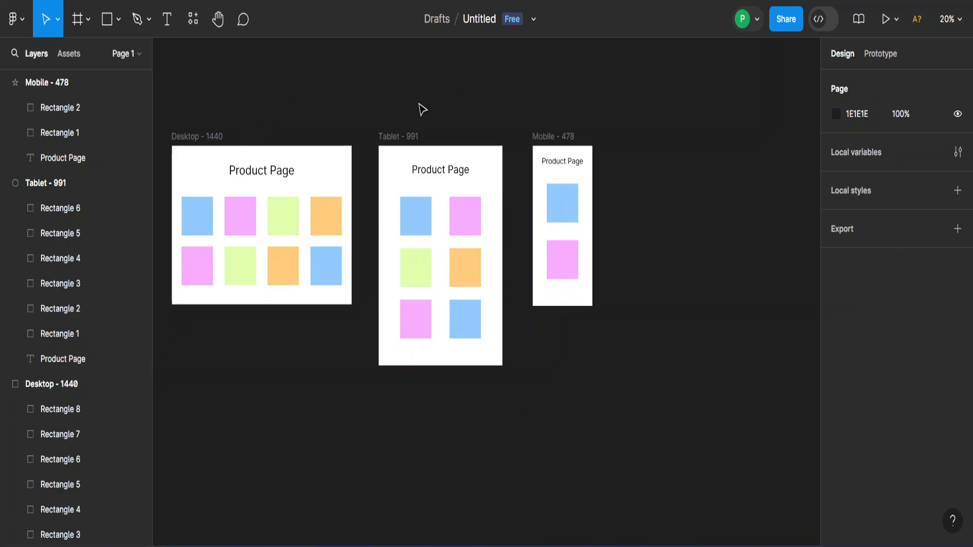
left_click_drag(659, 119, 660, 165)
scroll(649, 160, "down", 2)
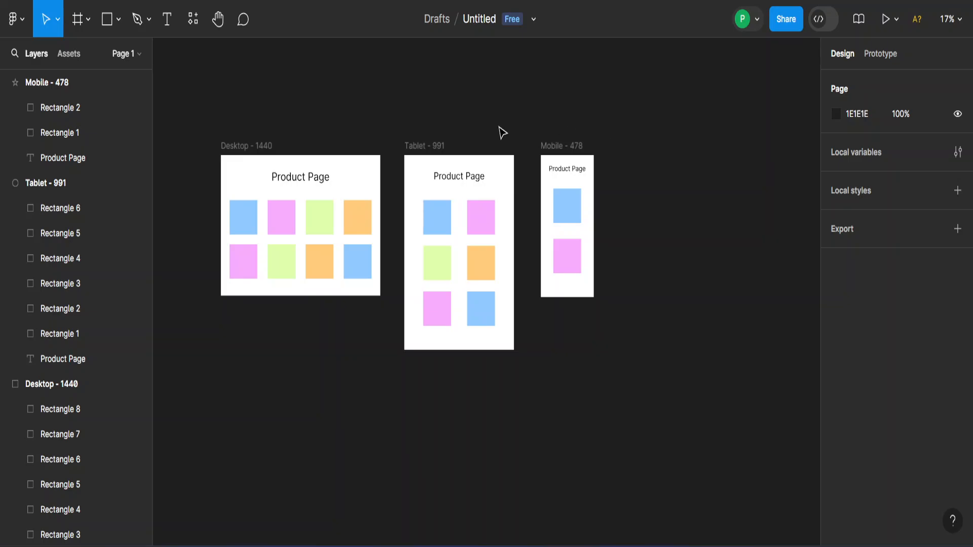
Step: Run the Breakpoints plugin and continue with its free trial
left_click(193, 20)
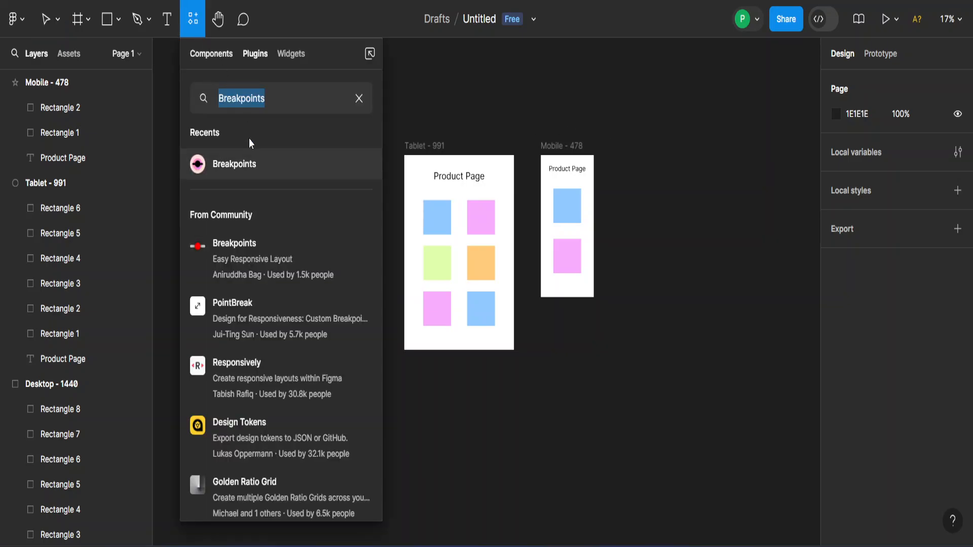
left_click(238, 165)
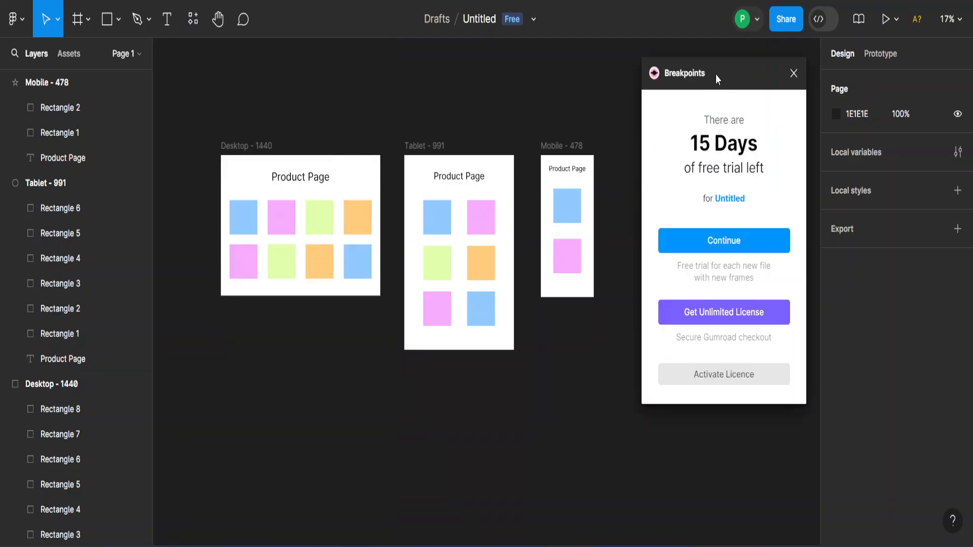
left_click_drag(715, 74, 716, 84)
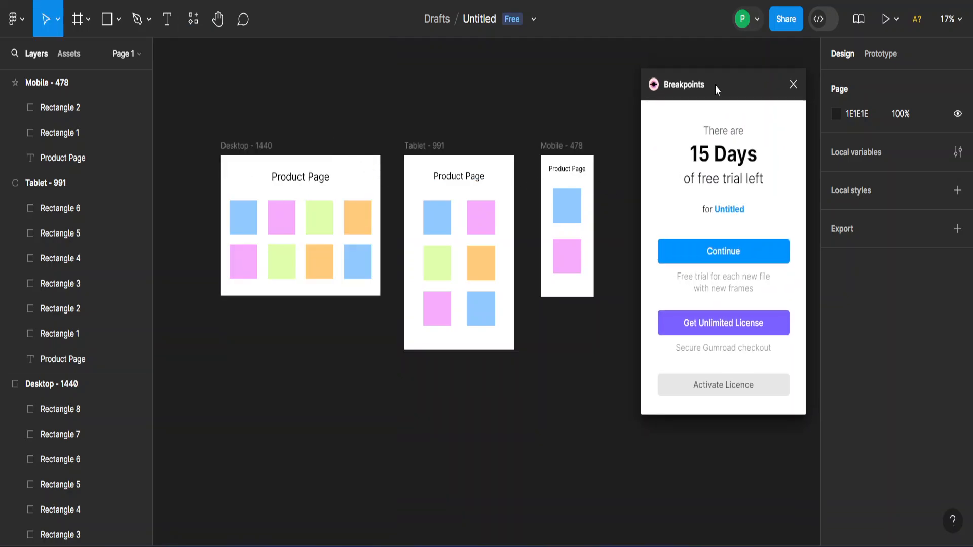
left_click(726, 256)
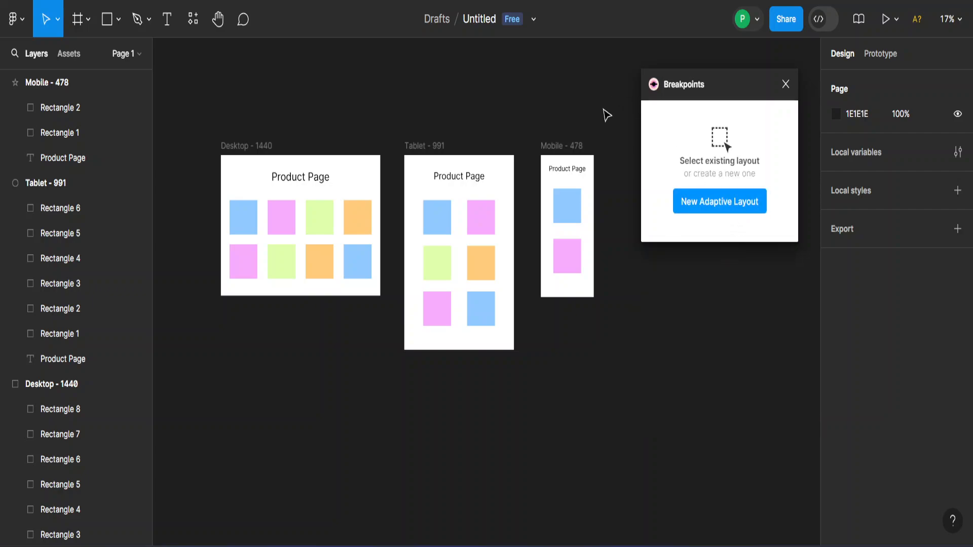
Step: Create a new adaptive layout with the Breakpoints plugin and place it in the empty canvas area below the Mobile - 478 frame
left_click_drag(722, 93, 709, 132)
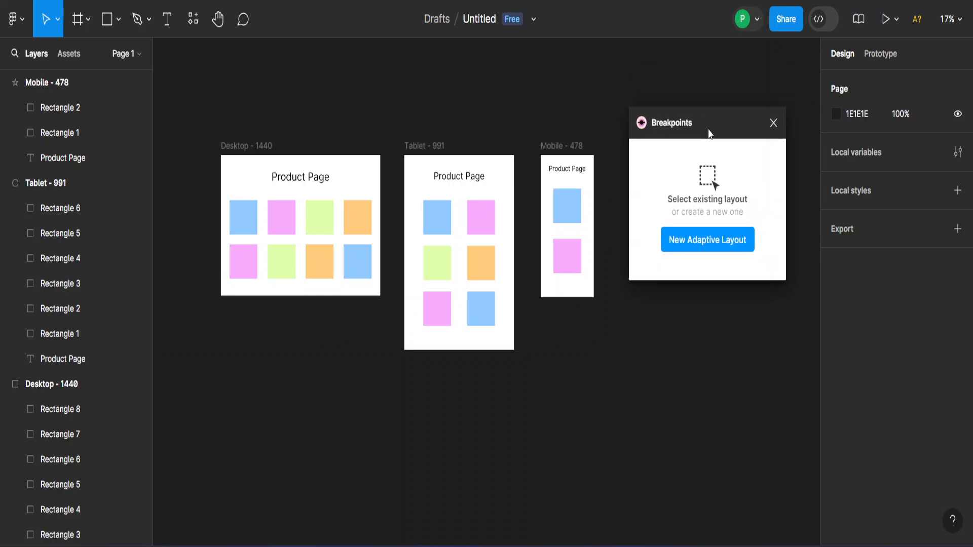
left_click(693, 246)
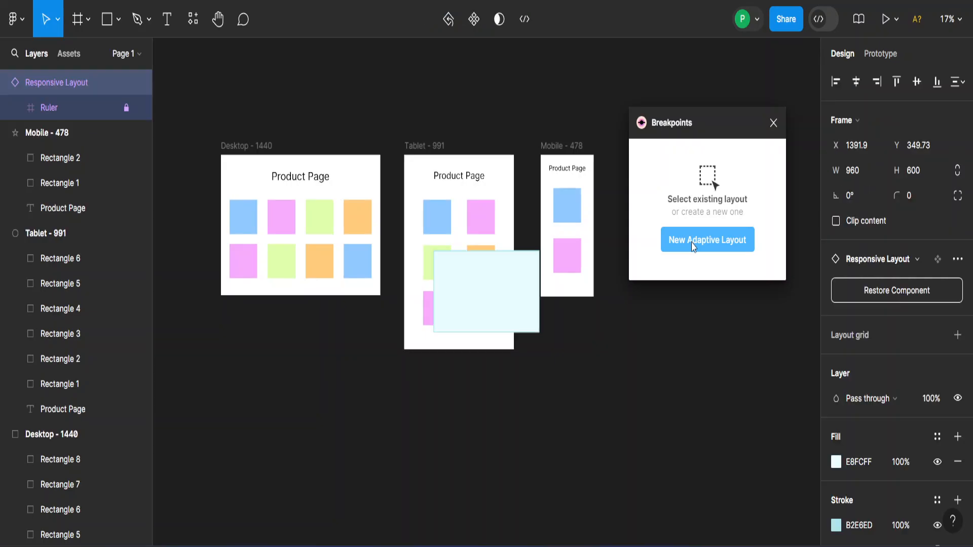
left_click_drag(515, 293, 684, 380)
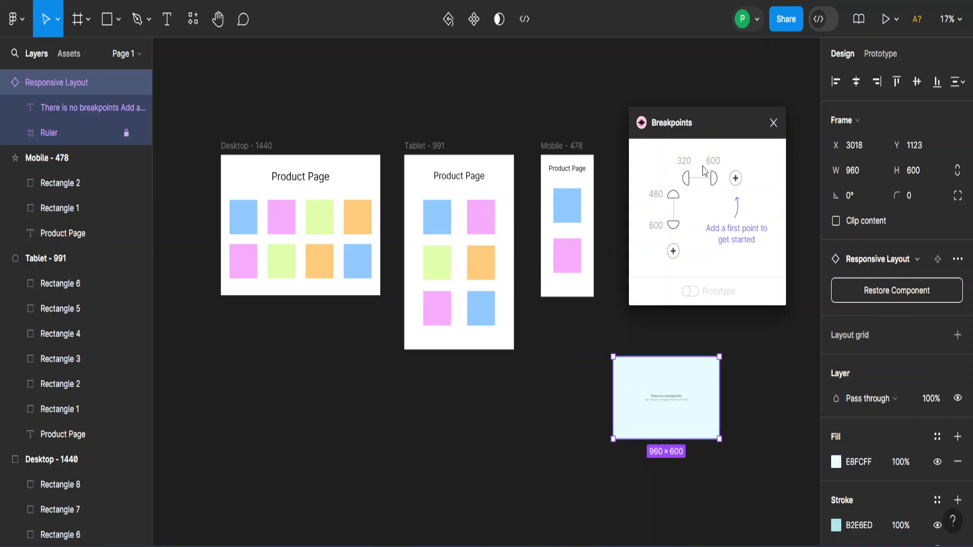
Step: Add two horizontal breakpoints to the adaptive layout, setting them to 478 and 991 and the maximum width to 1440
left_click(735, 178)
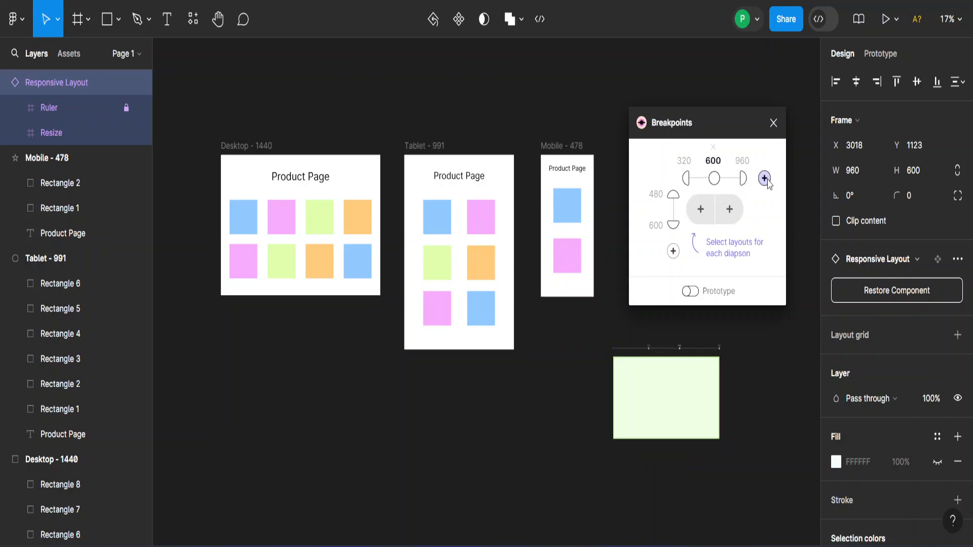
left_click(766, 178)
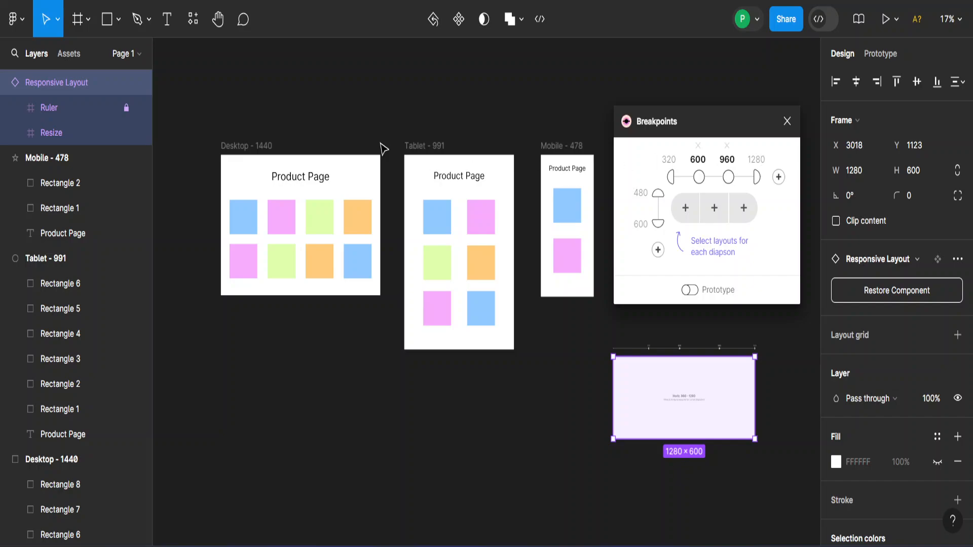
double_click(760, 161)
type("1440")
double_click(728, 160)
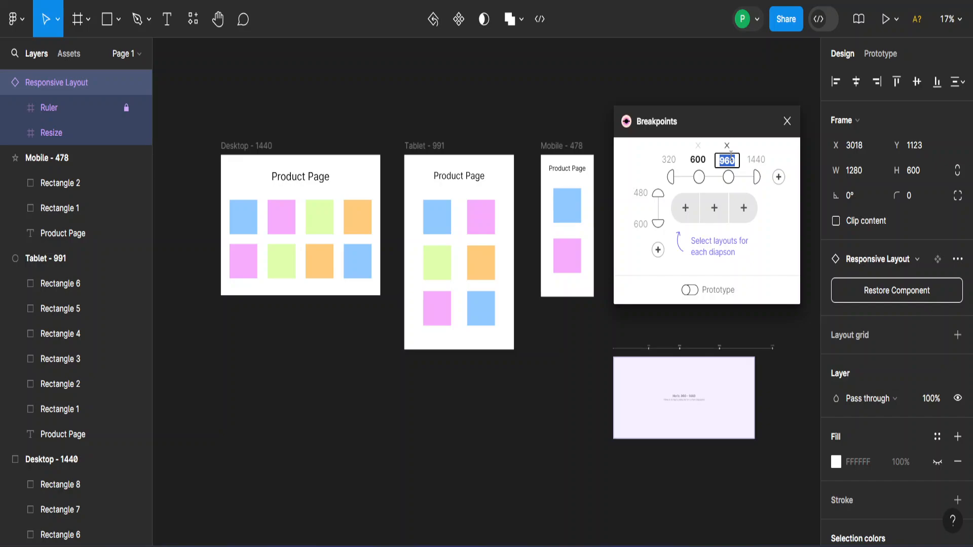
type("991")
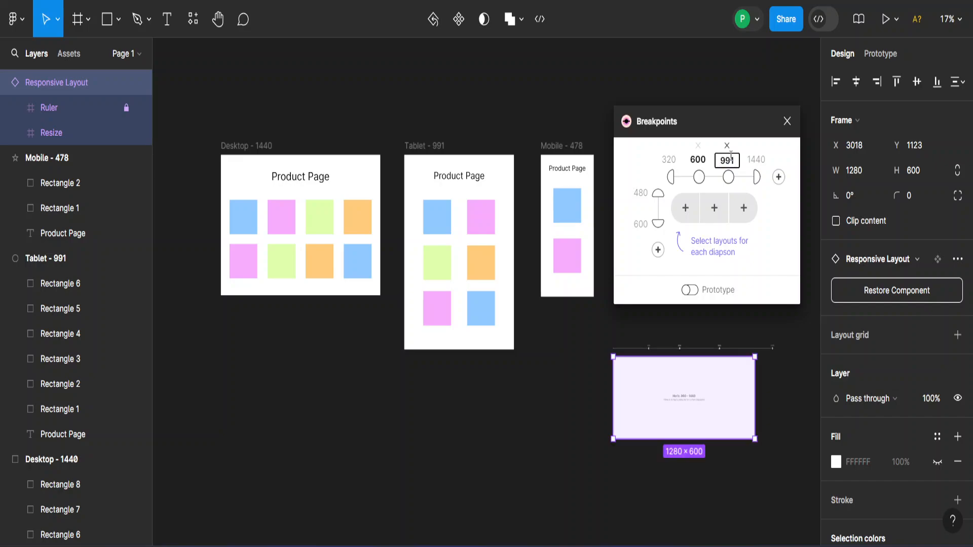
double_click(698, 160)
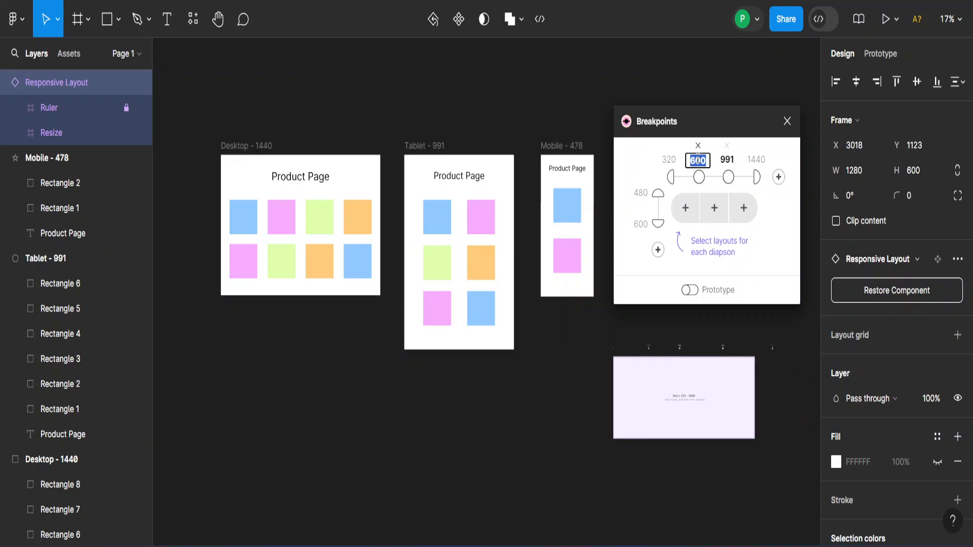
type("478")
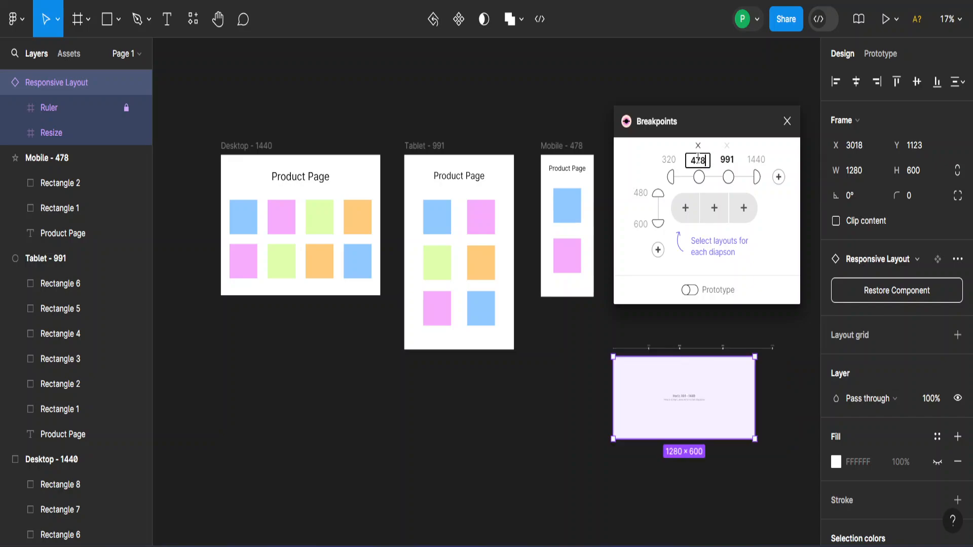
left_click(704, 84)
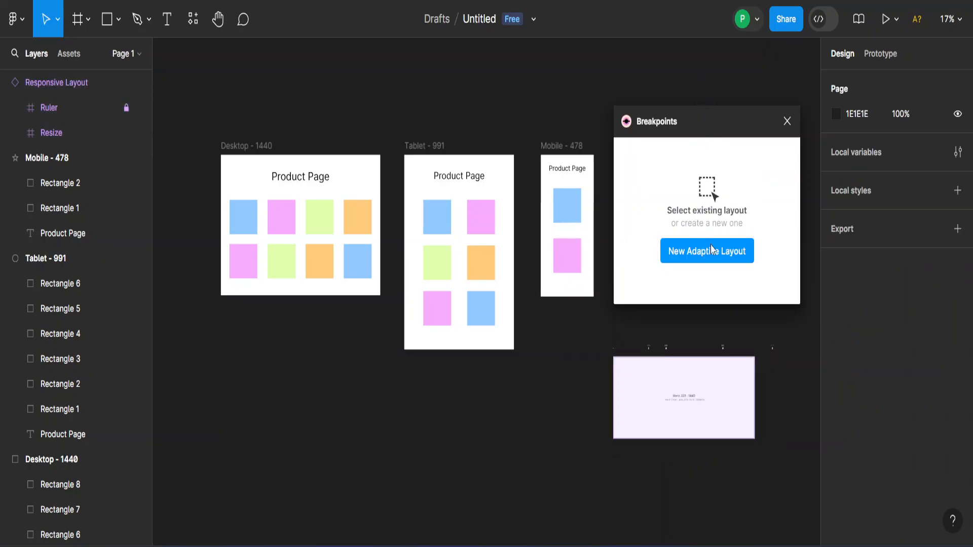
Step: Reselect the responsive layout and assign the Mobile - 478 frame as the master layout for the smallest horizontal range, 320–477
left_click(677, 396)
left_click(676, 396)
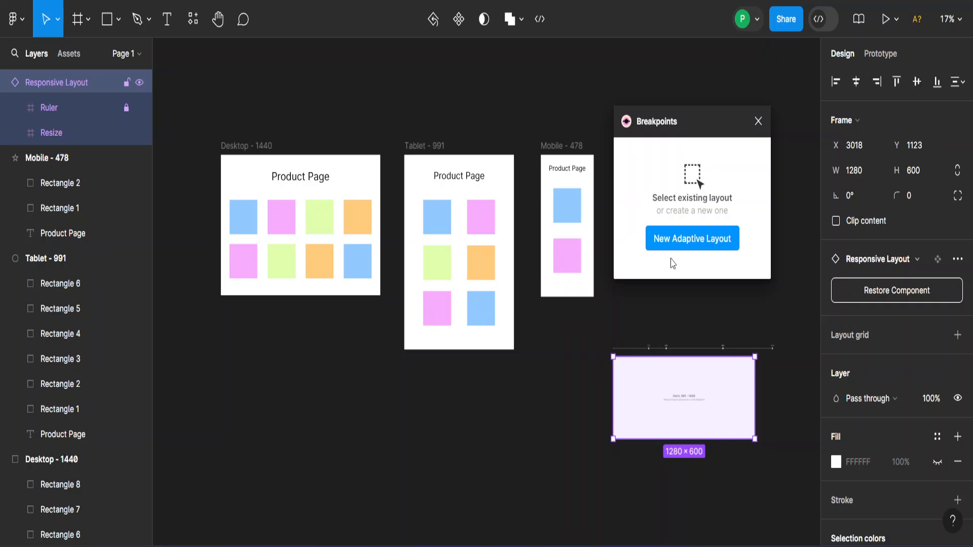
left_click(656, 200)
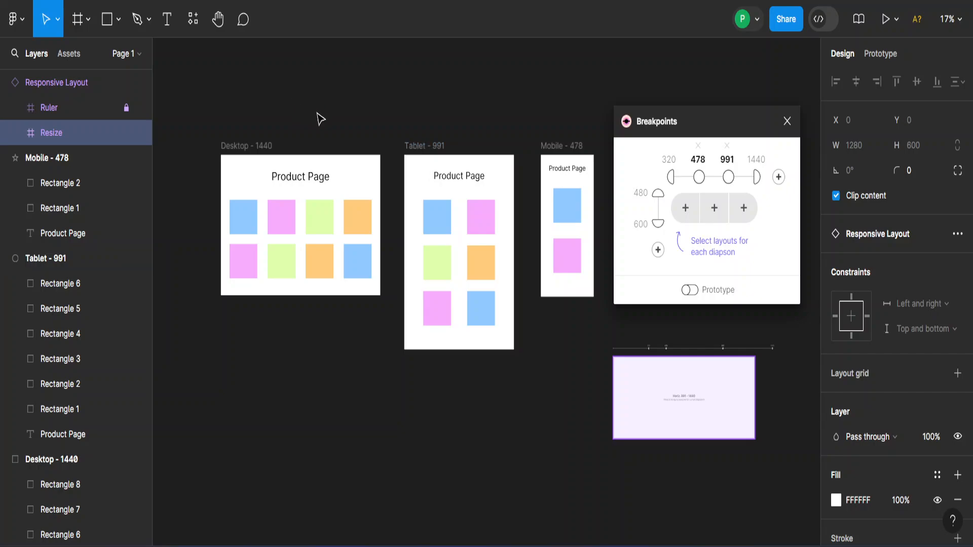
left_click(686, 209)
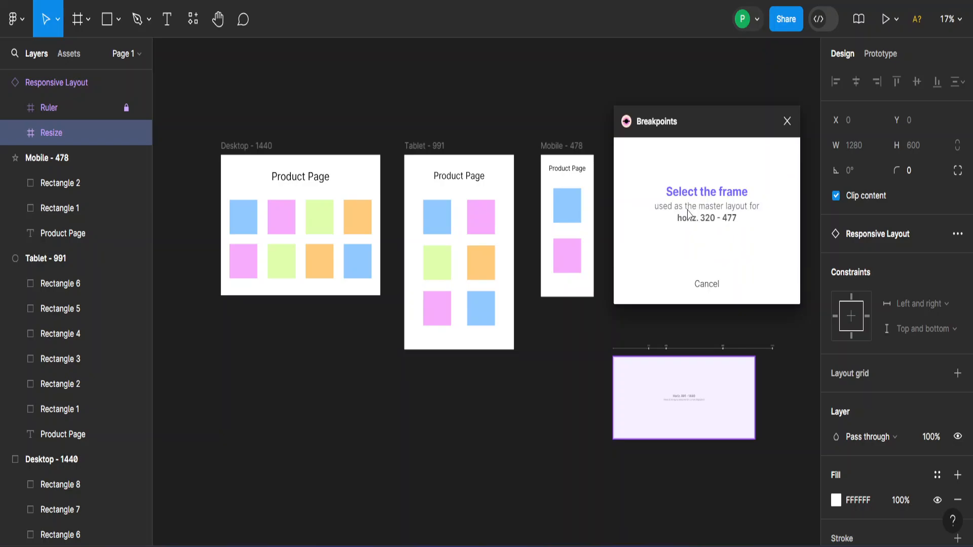
left_click(551, 151)
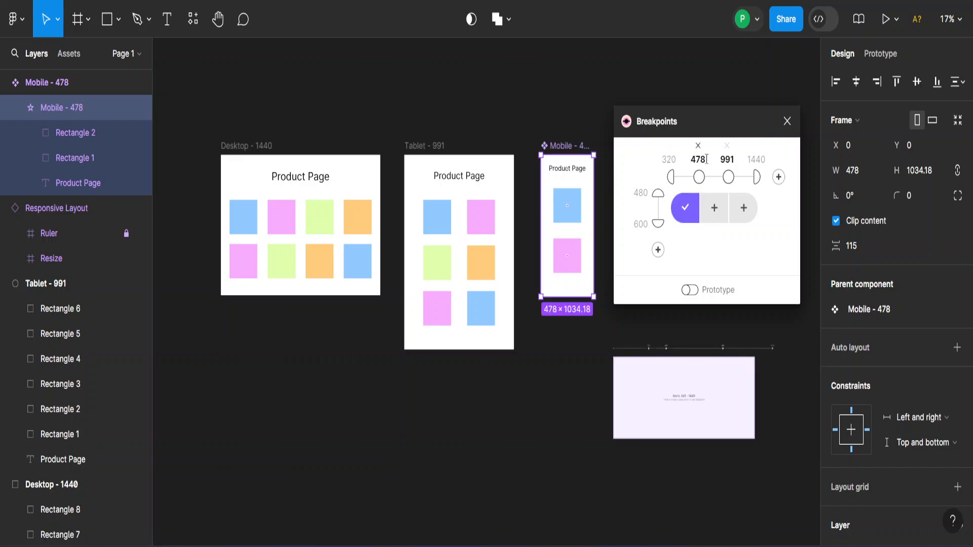
Step: Assign the Tablet - 991 frame to the 478–990 range and the Desktop - 1440 frame to the 991–1440 range
left_click(717, 210)
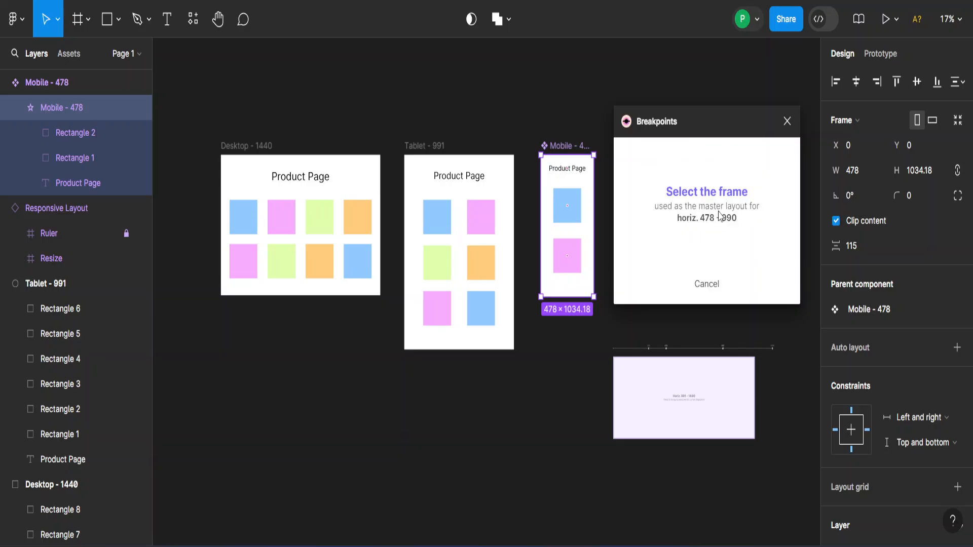
left_click(420, 150)
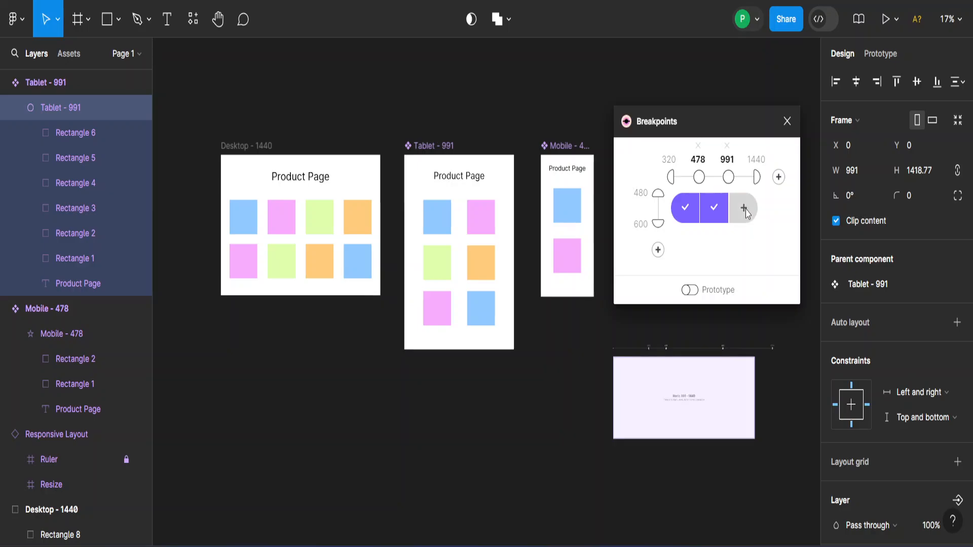
left_click(745, 209)
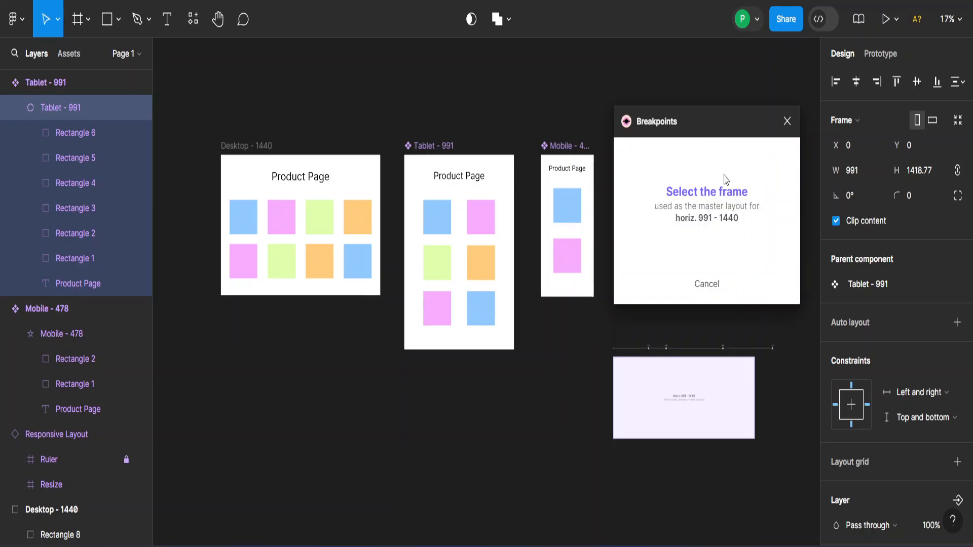
left_click(258, 151)
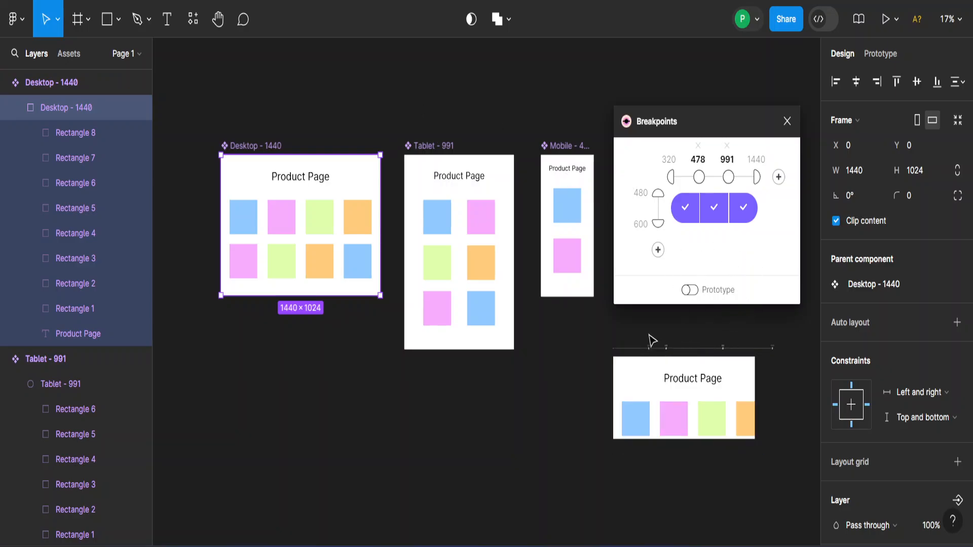
Step: Close the Breakpoints plugin and enlarge the responsive layout to about 1448 × 1044
scroll(756, 485, "up", 3)
scroll(757, 486, "up", 2)
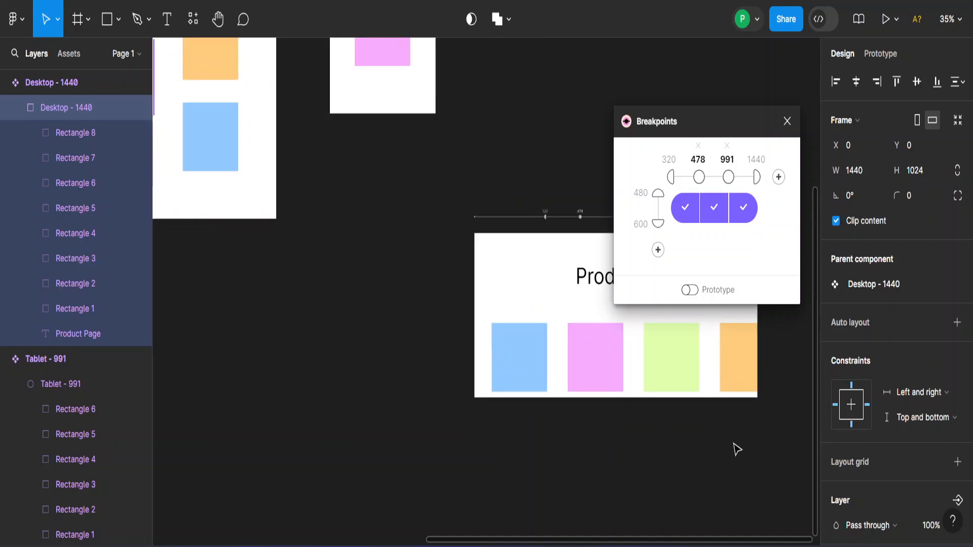
left_click(787, 121)
left_click_drag(730, 133, 588, 120)
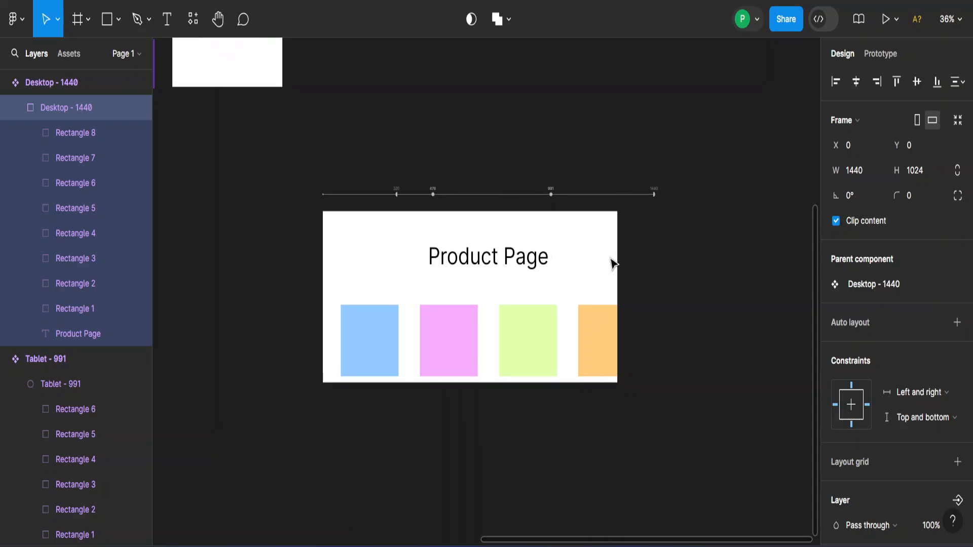
left_click(641, 304)
scroll(633, 315, "down", 2)
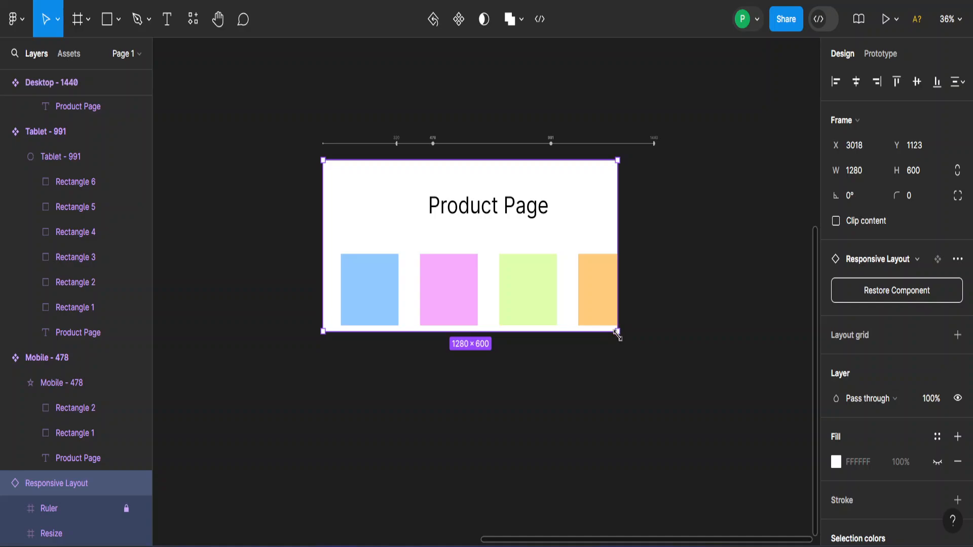
left_click_drag(617, 331, 656, 459)
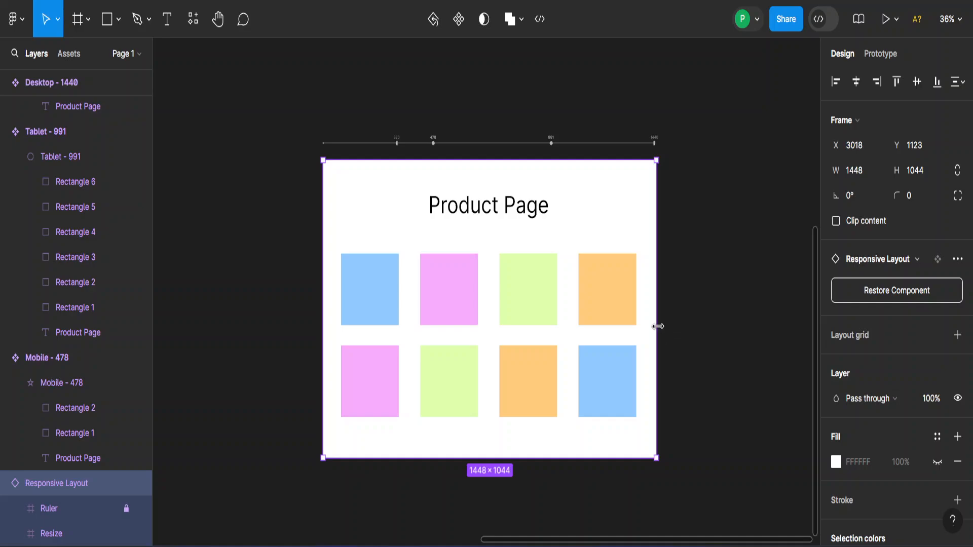
Step: Test the responsive layout by narrowing it to about 977 wide and then to about 465 wide
left_click_drag(643, 327, 549, 320)
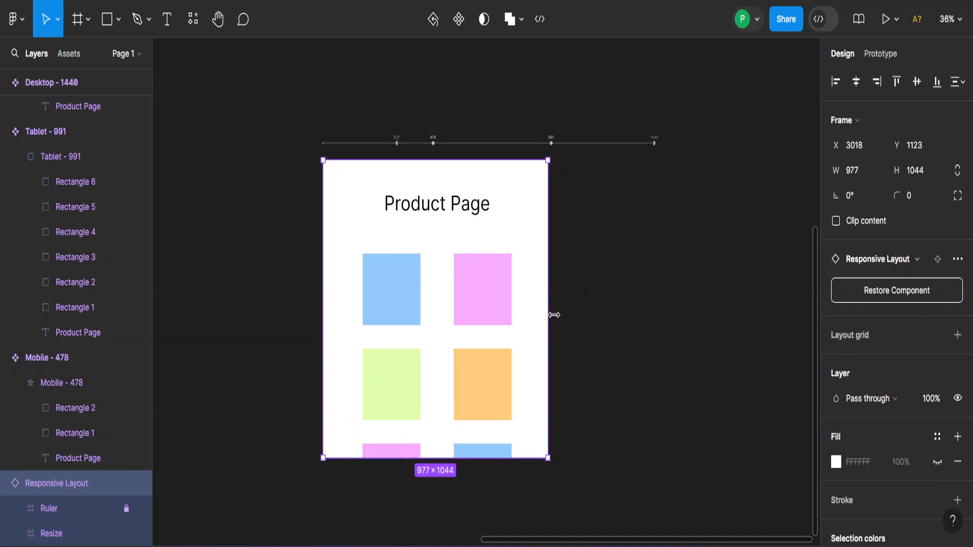
left_click_drag(547, 317, 429, 305)
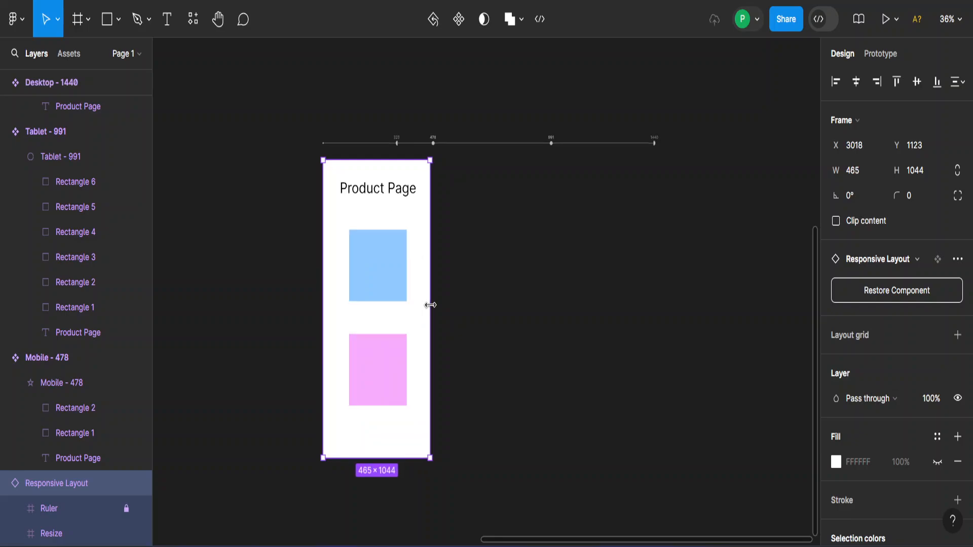